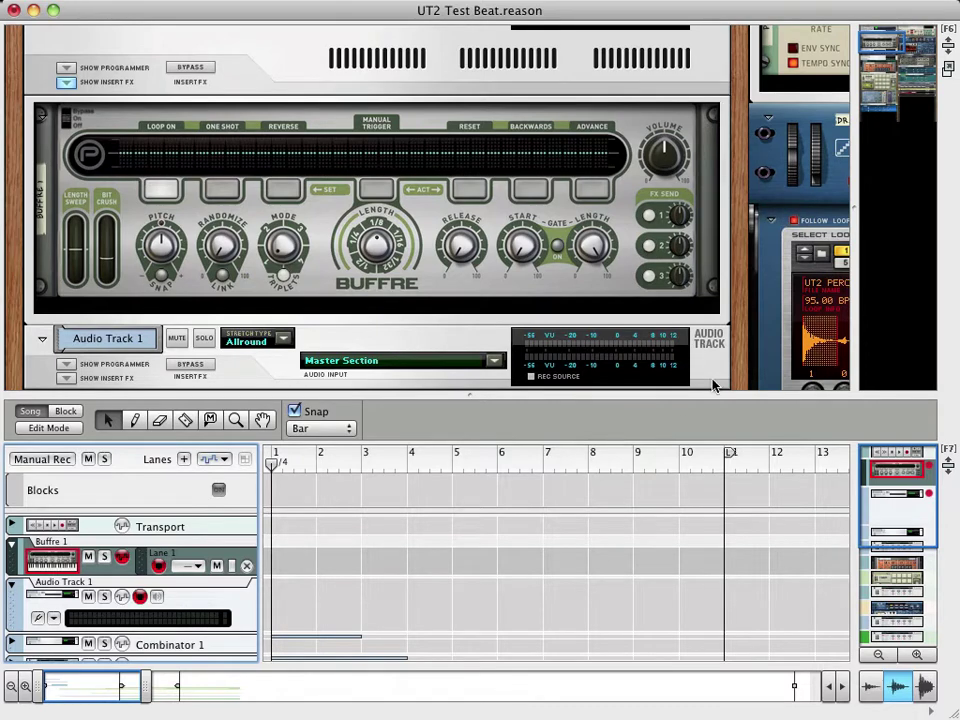
Step: Play the beat and look over the Buffre, Kong 1 and Combinator 3 devices in the rack
left_click_drag(873, 36, 876, 62)
key("space")
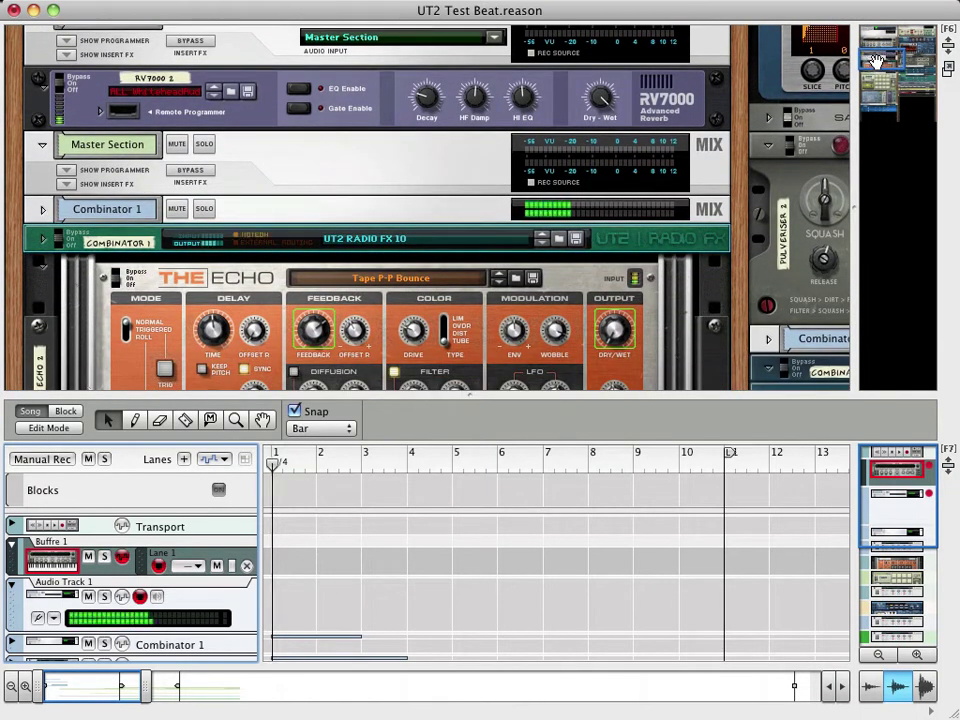
mouse_move(876, 58)
left_mouse_down()
mouse_move(871, 93)
mouse_move(882, 72)
mouse_move(895, 85)
mouse_move(907, 78)
mouse_move(921, 34)
mouse_move(928, 88)
mouse_move(928, 77)
mouse_move(871, 82)
mouse_move(866, 40)
left_mouse_up()
key("space")
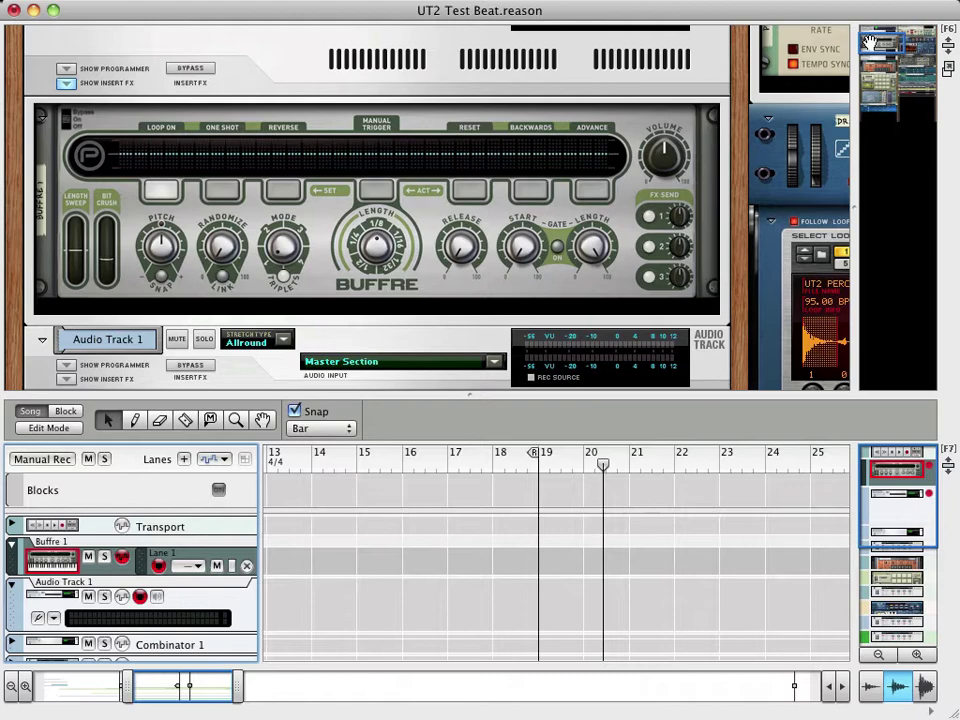
left_click_drag(870, 42, 862, 81)
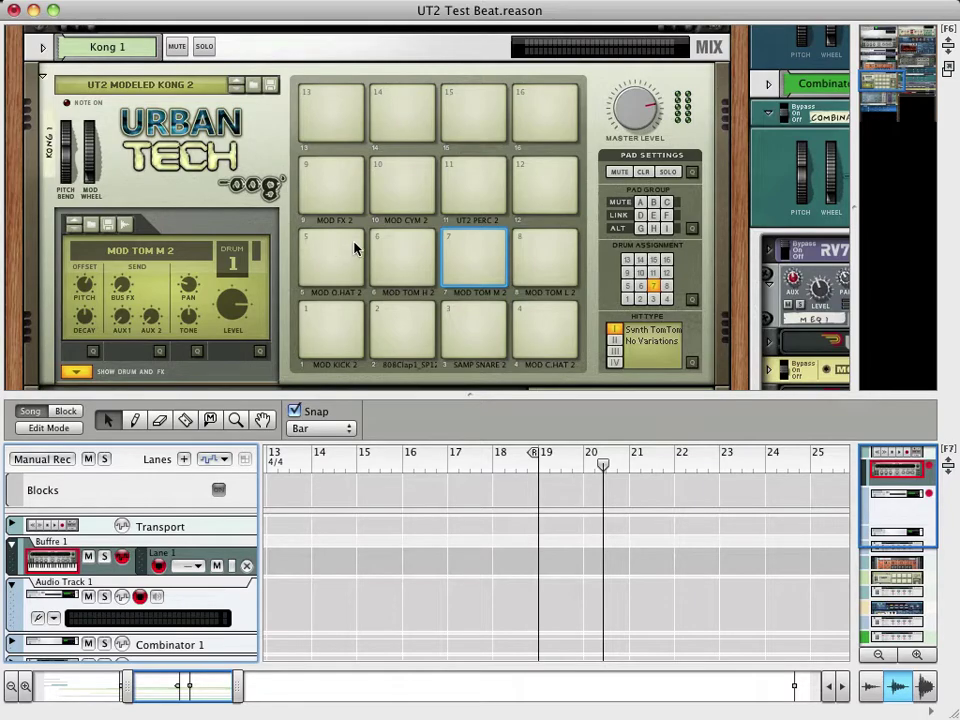
left_click_drag(879, 82, 929, 84)
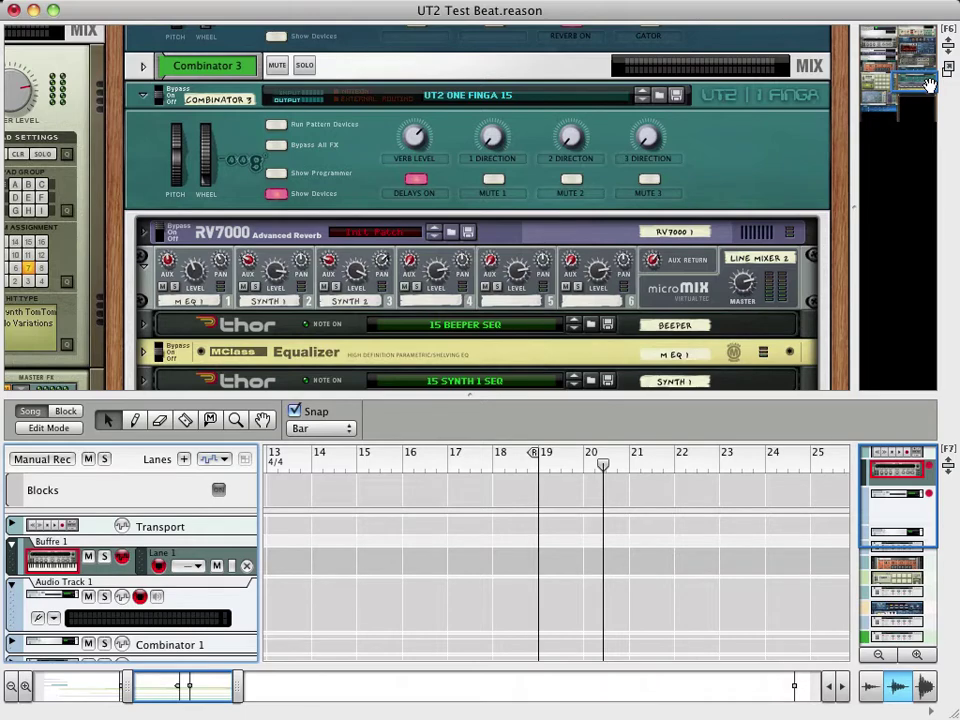
Step: Solo Combinator 3 in the sequencer to examine its note lane, ending with the track unsoloed and collapsed
left_click(908, 632)
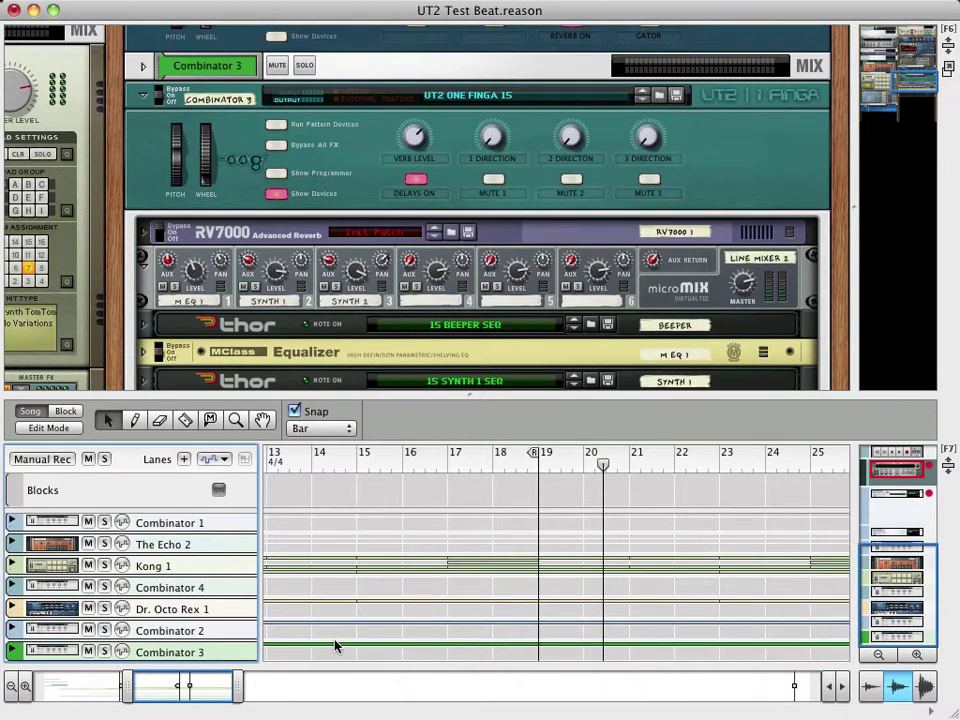
left_click(104, 652)
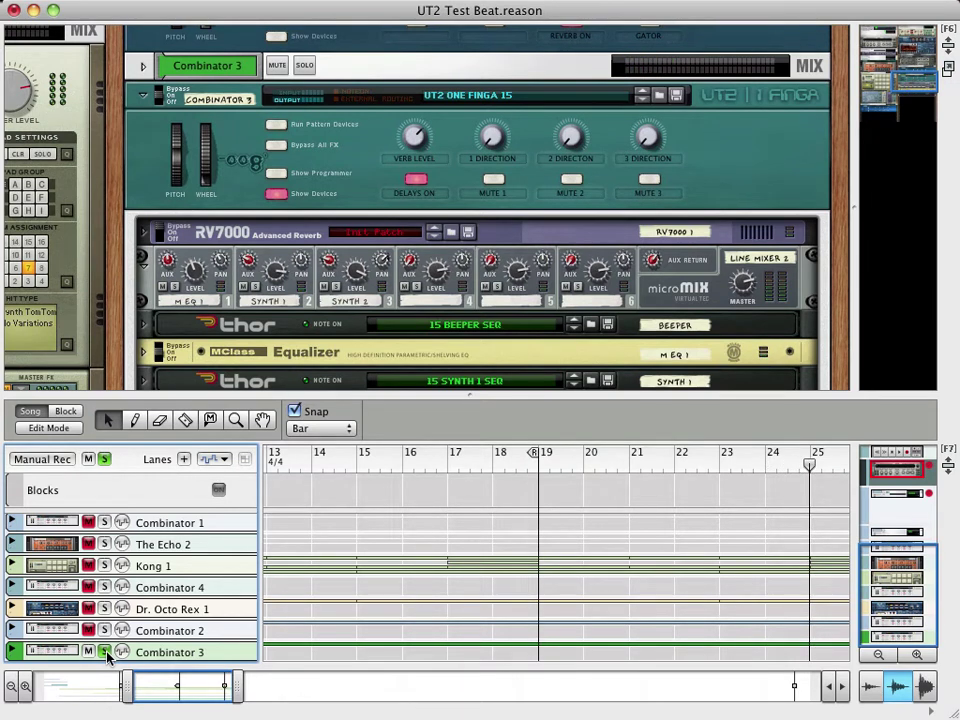
left_click(12, 651)
scroll(812, 580, "down", 2)
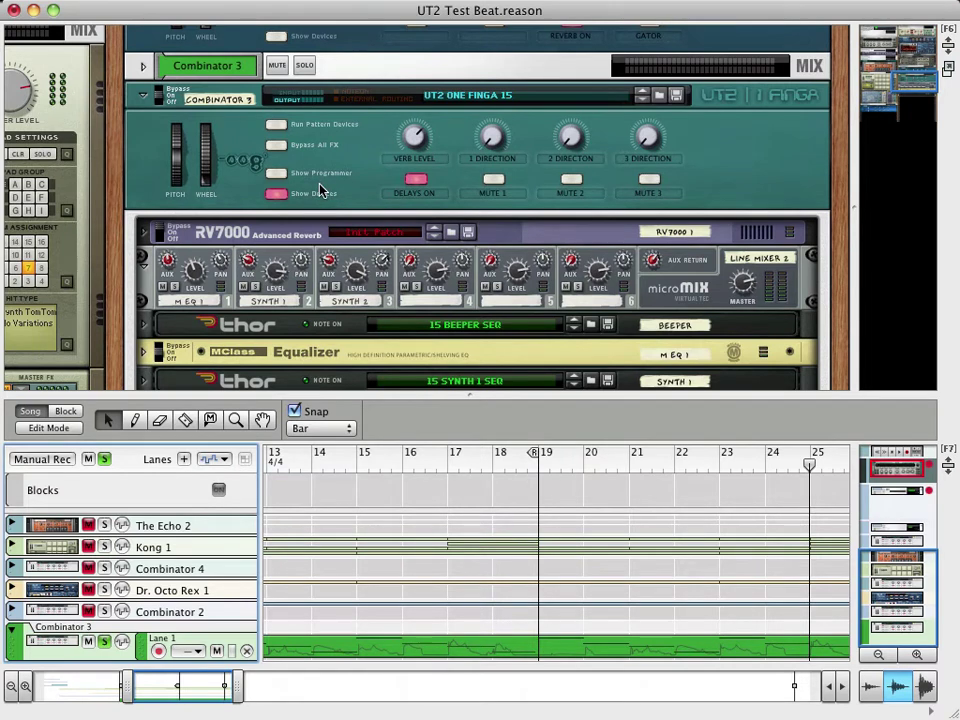
left_click(106, 640)
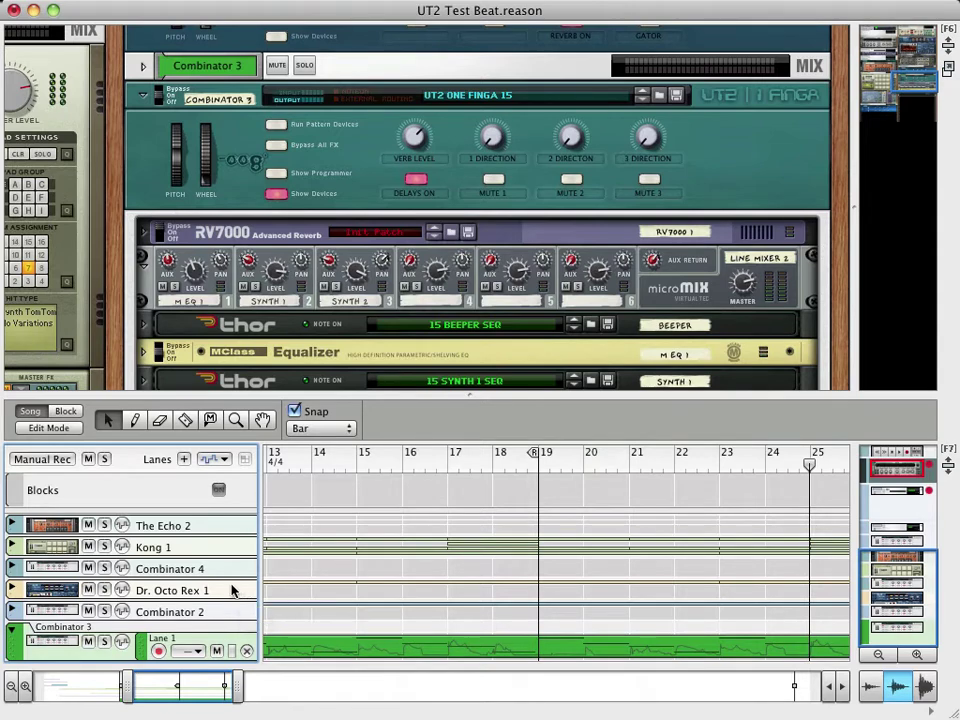
left_click(11, 633)
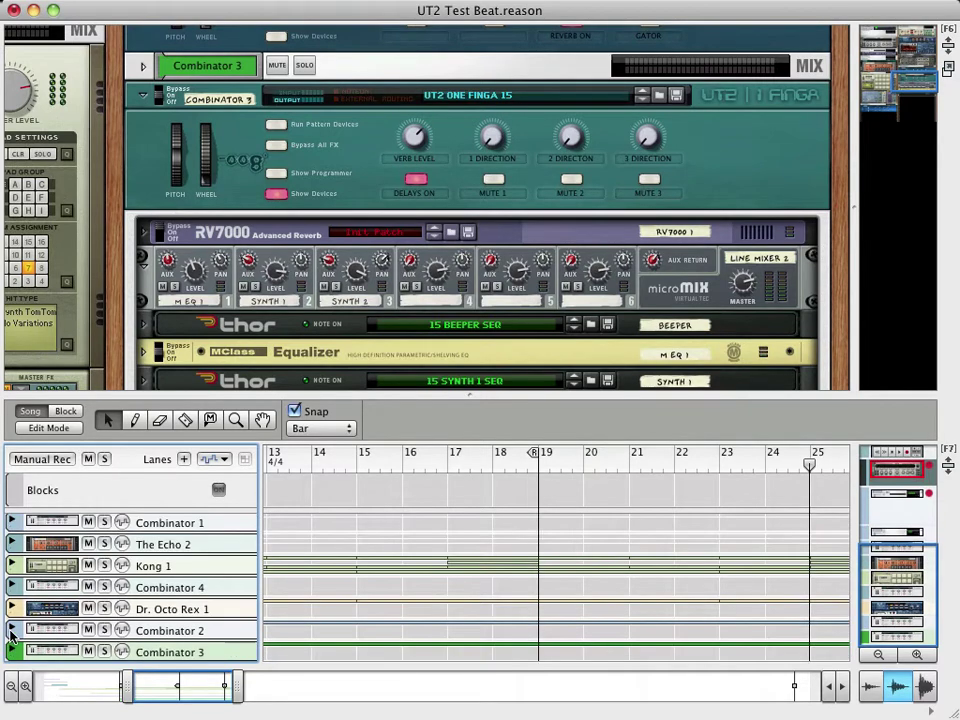
Step: Record a Buffre 1 performance from the start of the song while capturing the master output on Audio Track 1
scroll(900, 545, "up", 1)
scroll(900, 545, "up", 3)
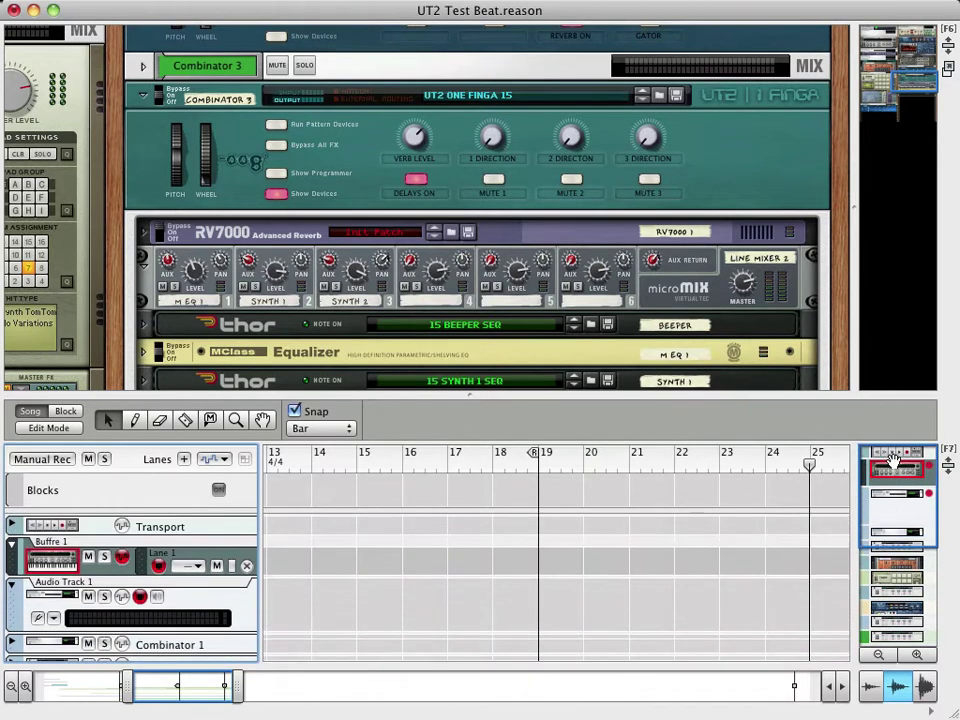
left_click_drag(928, 82, 883, 42)
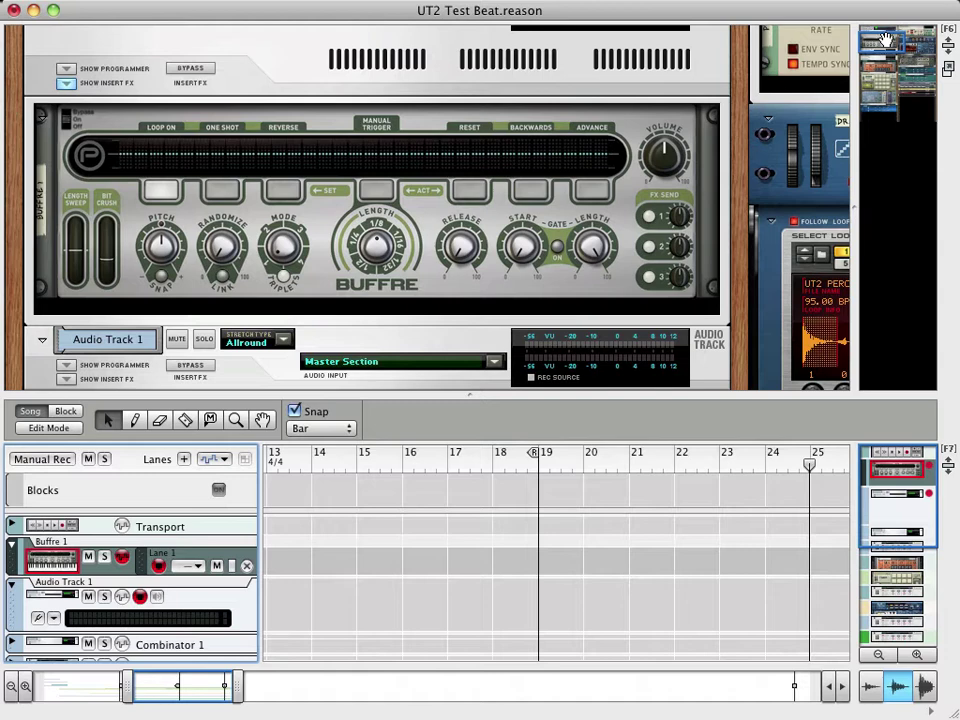
key("shift+Return")
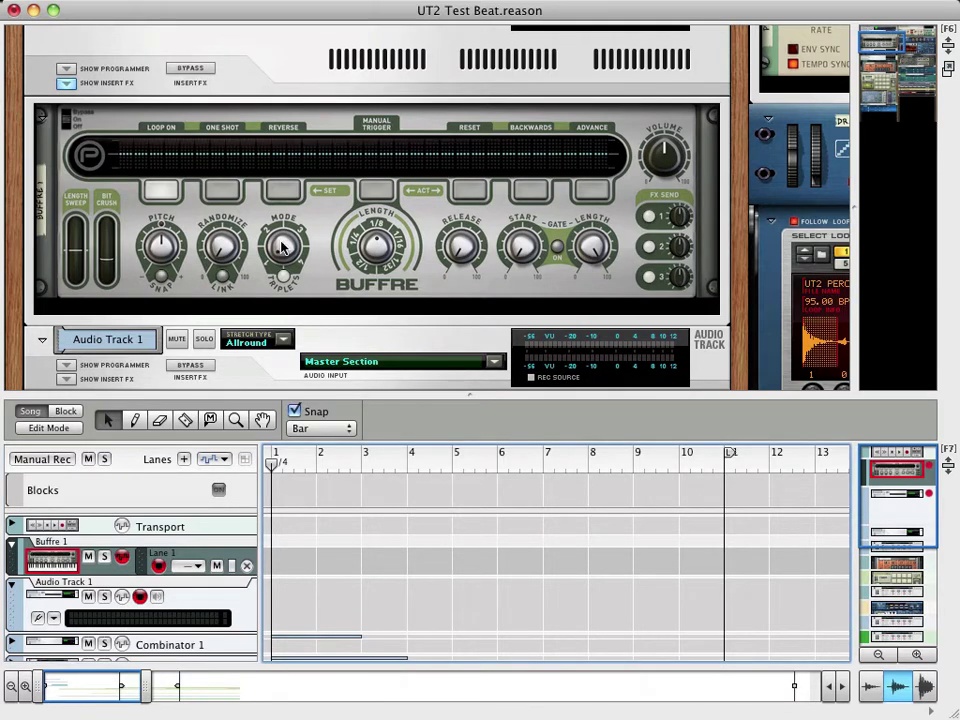
mouse_move(283, 248)
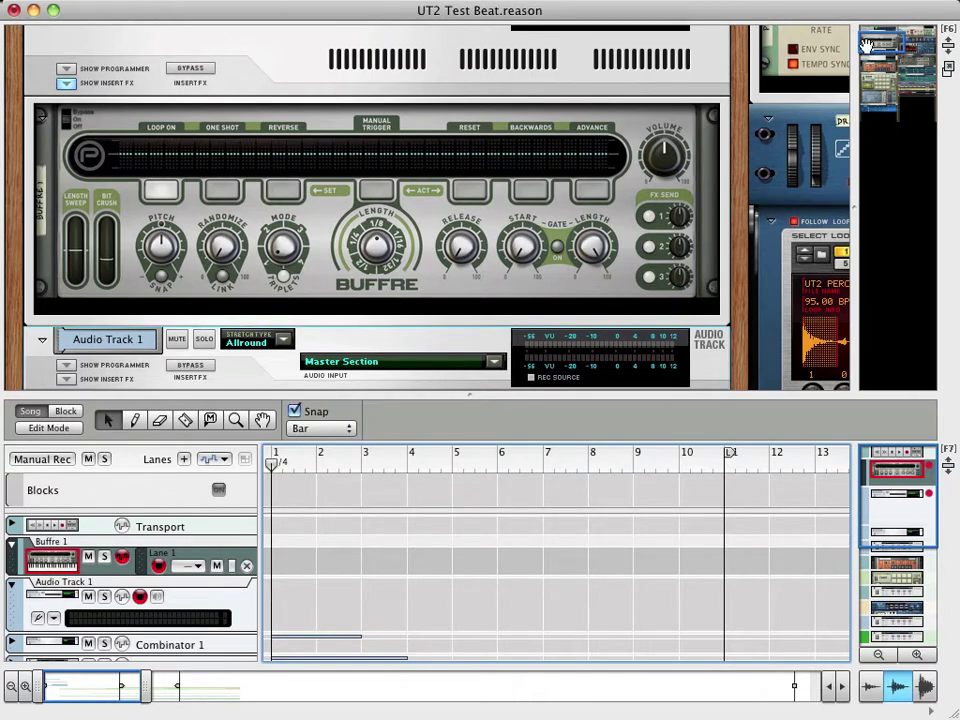
key("super+Return")
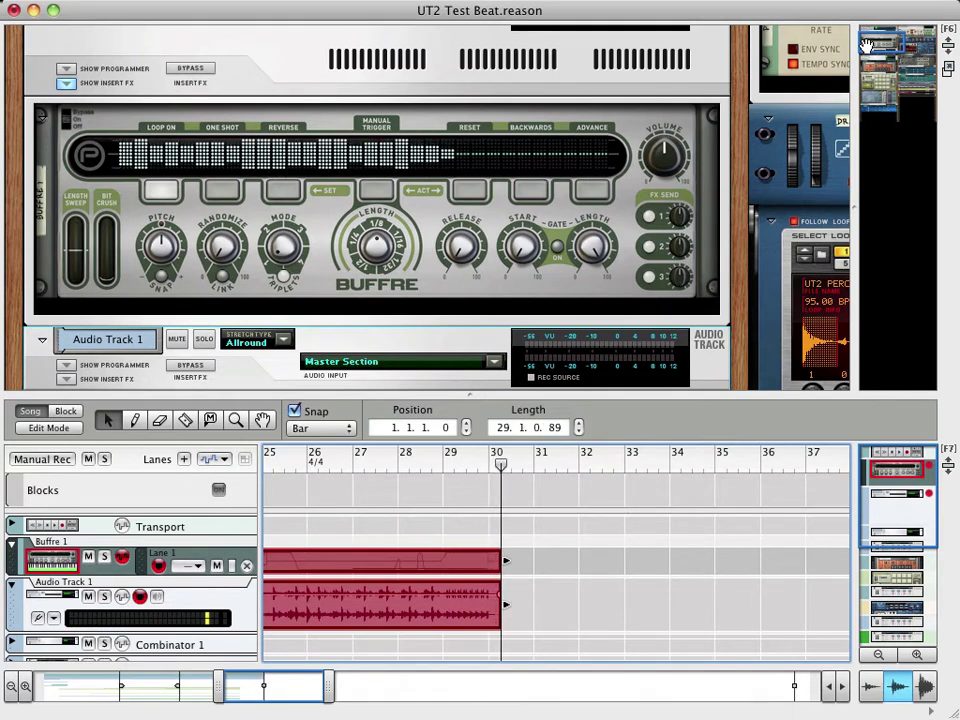
key("space")
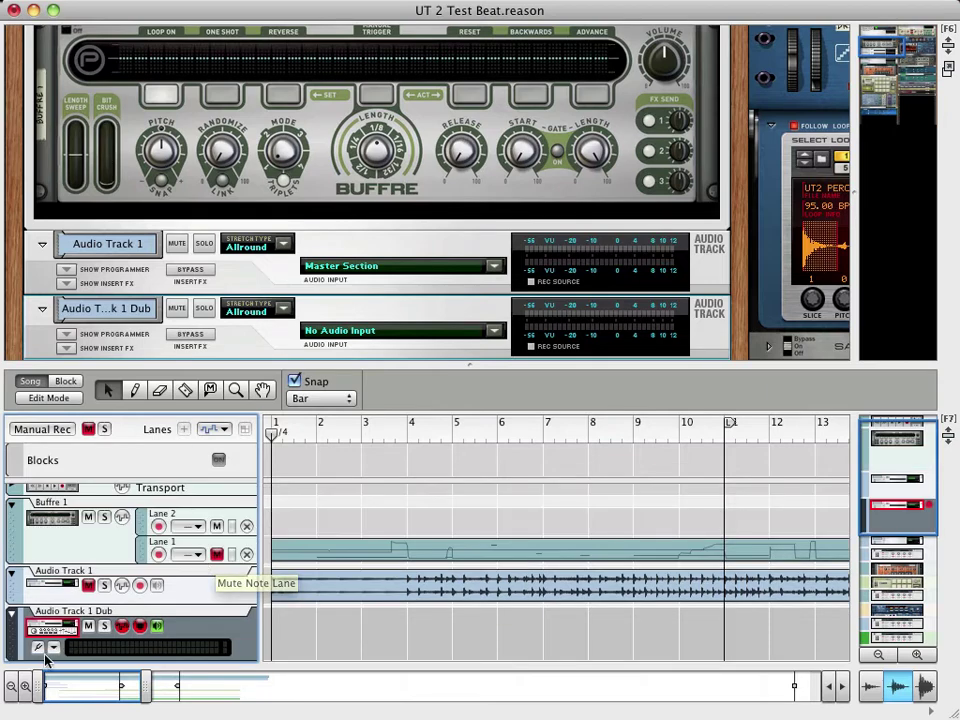
Step: Set Audio Track 1 Dub's input to Master Section and arm it for recording together with Lane 2 of Buffre 1
left_click(53, 655)
left_click(55, 652)
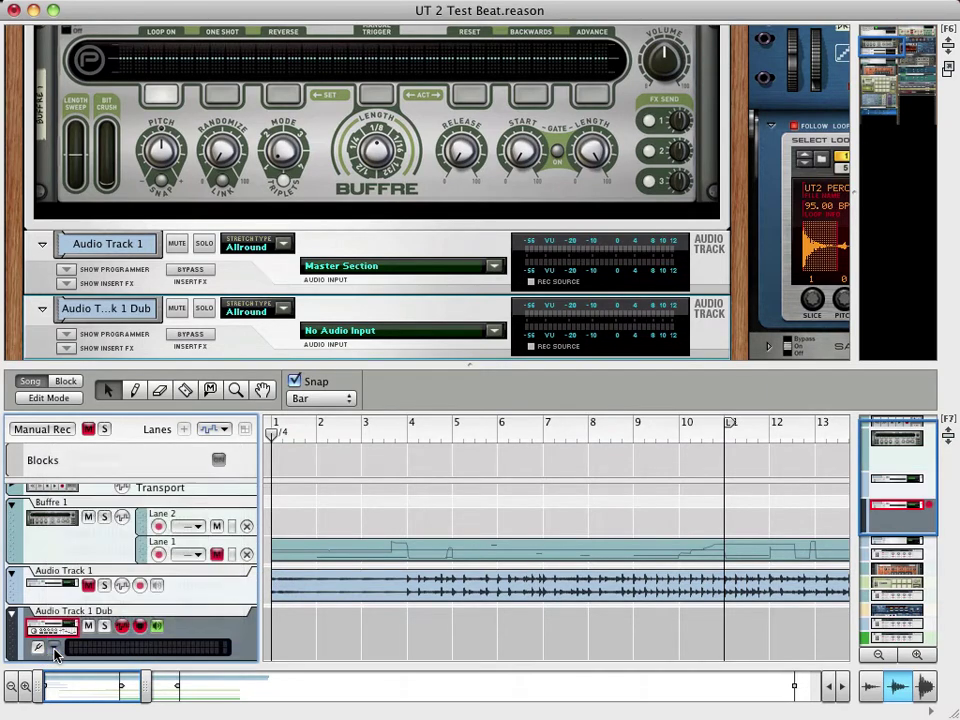
left_click(160, 530)
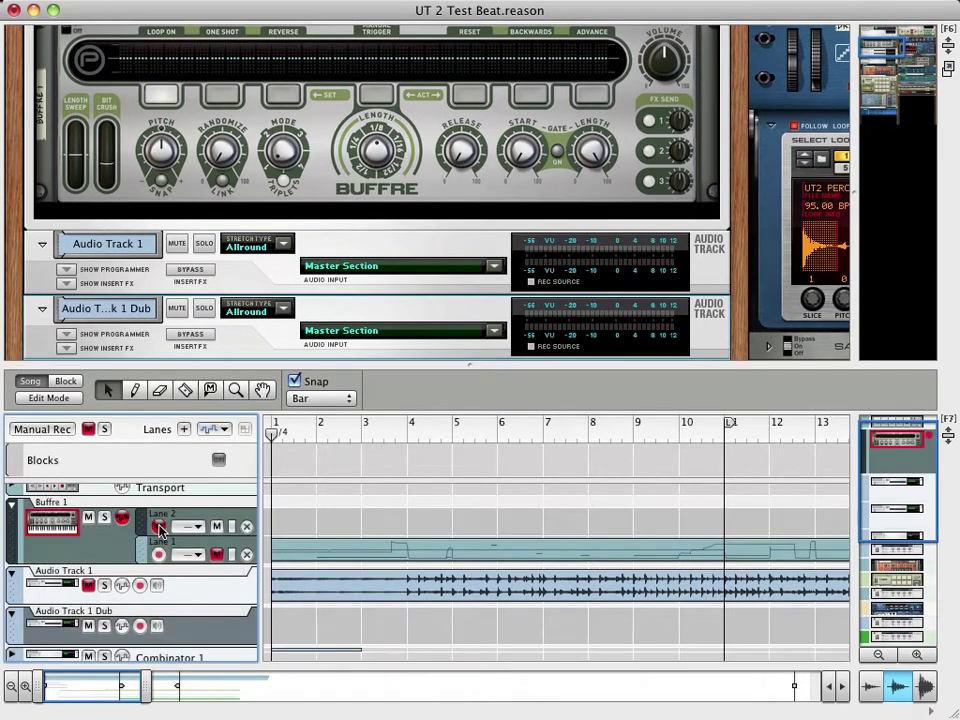
left_click(141, 626)
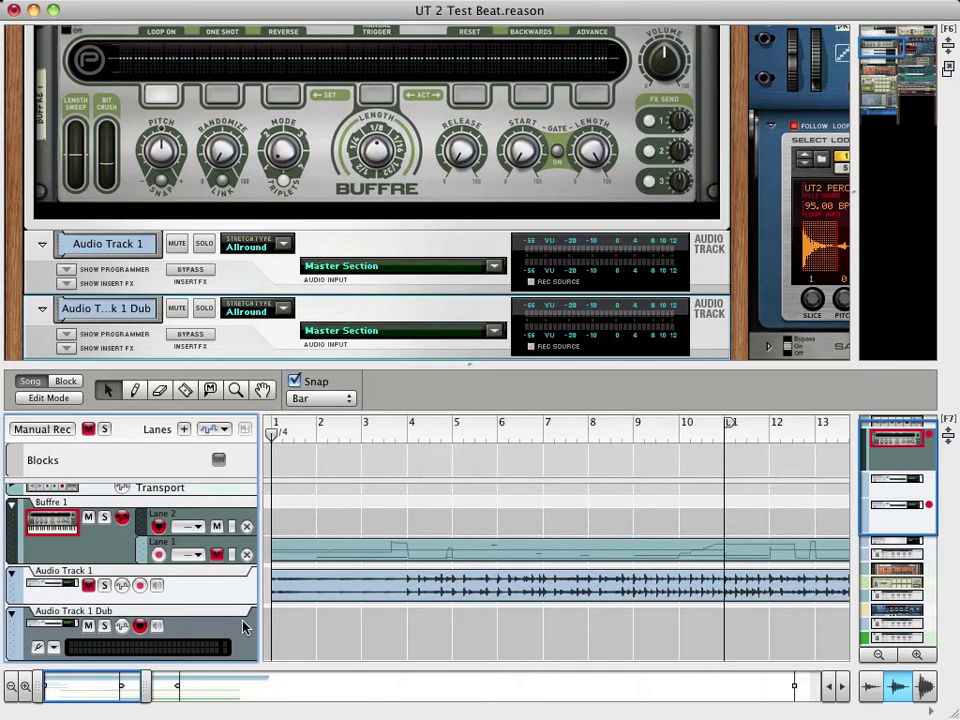
Step: Record a second Buffre 1 take of about 51 bars into Lane 2 and Audio Track 1 Dub
key("super+Return")
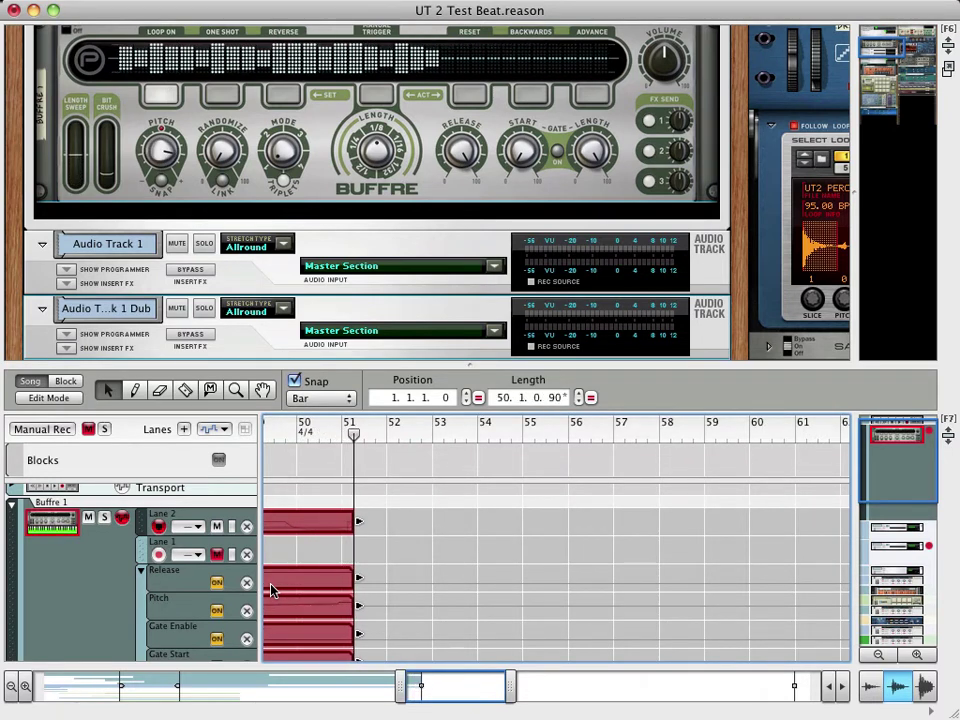
key("space")
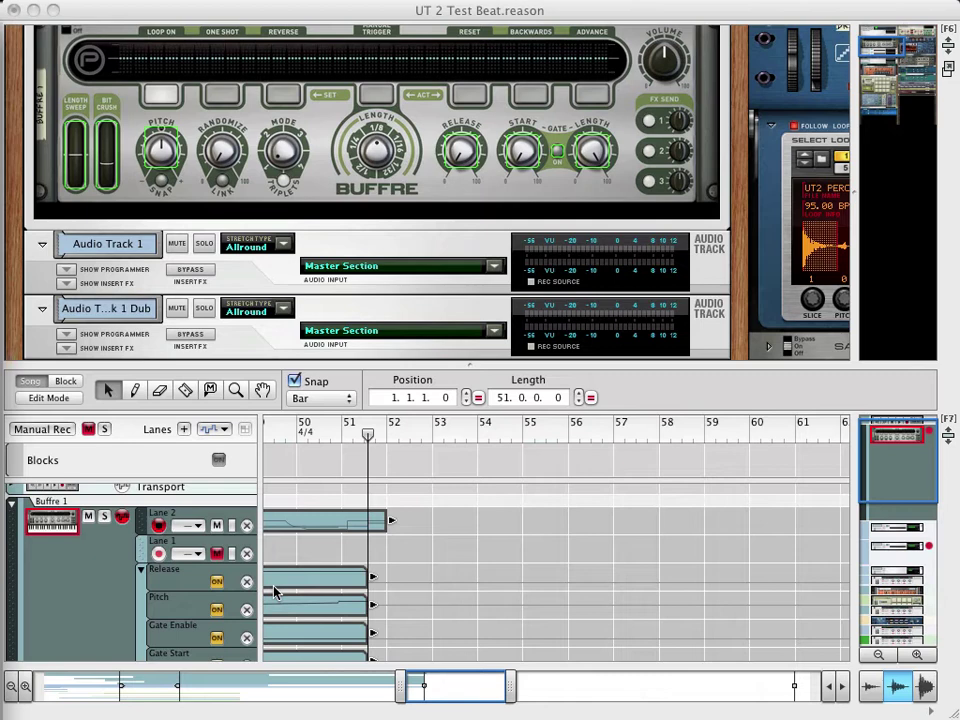
left_click(286, 592)
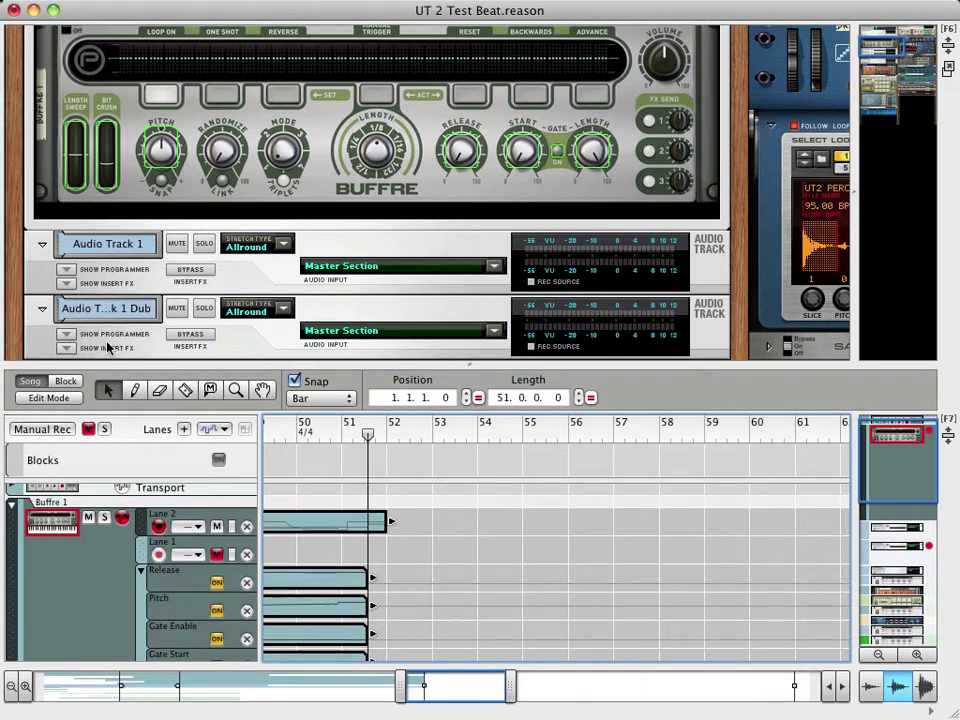
Step: Toggle Buffre 1's bypass switch and fold away the insert FX section that holds it
left_click_drag(17, 100, 18, 150)
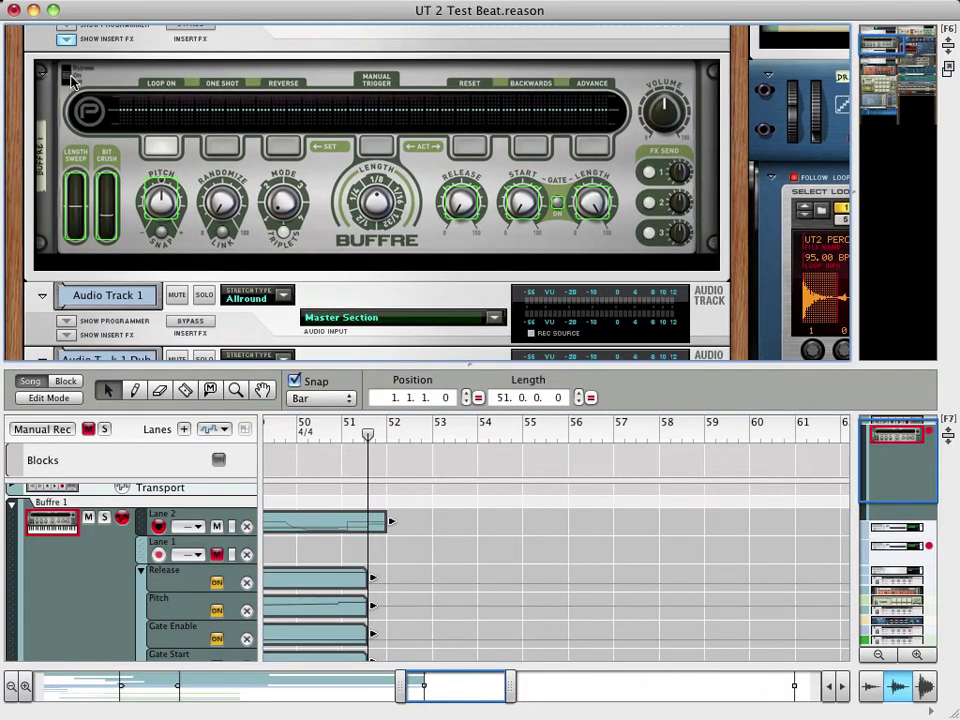
left_click(68, 79)
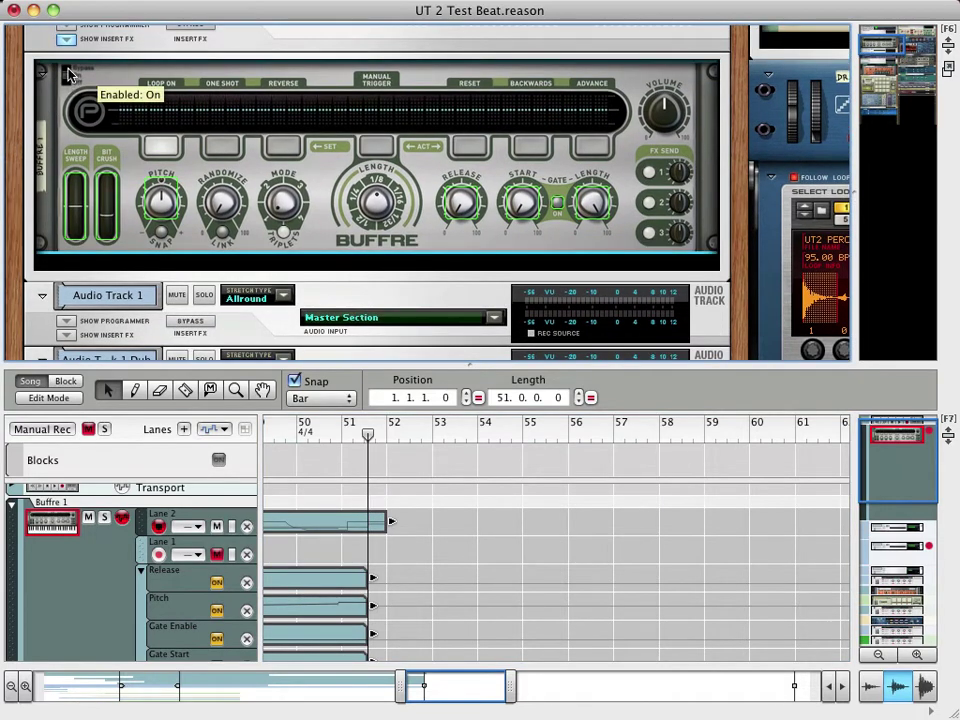
left_click(68, 74)
left_click(66, 39)
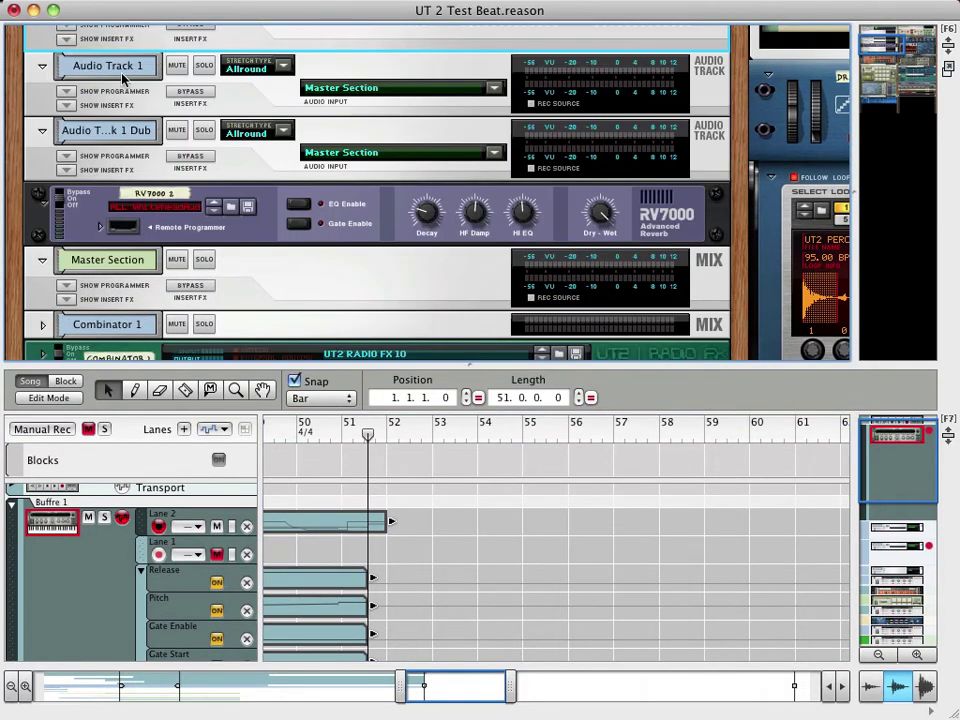
Step: Add a Buffre Beat Repeater creative effect to the Kong 1 drum device
left_click_drag(739, 294, 716, 155)
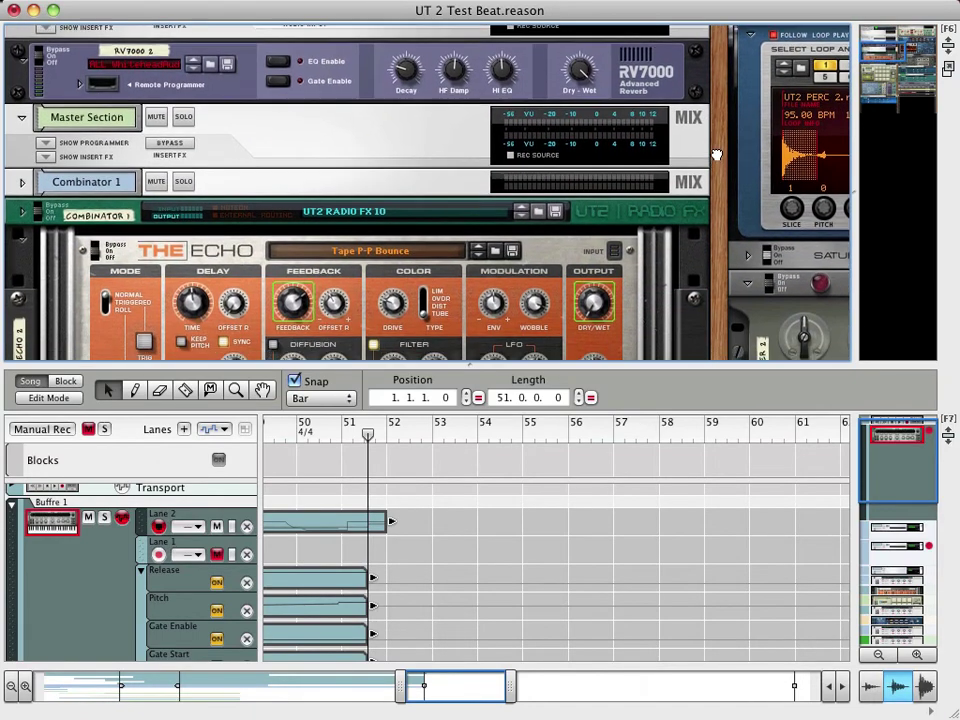
scroll(716, 200, "down", 3)
scroll(730, 230, "down", 4)
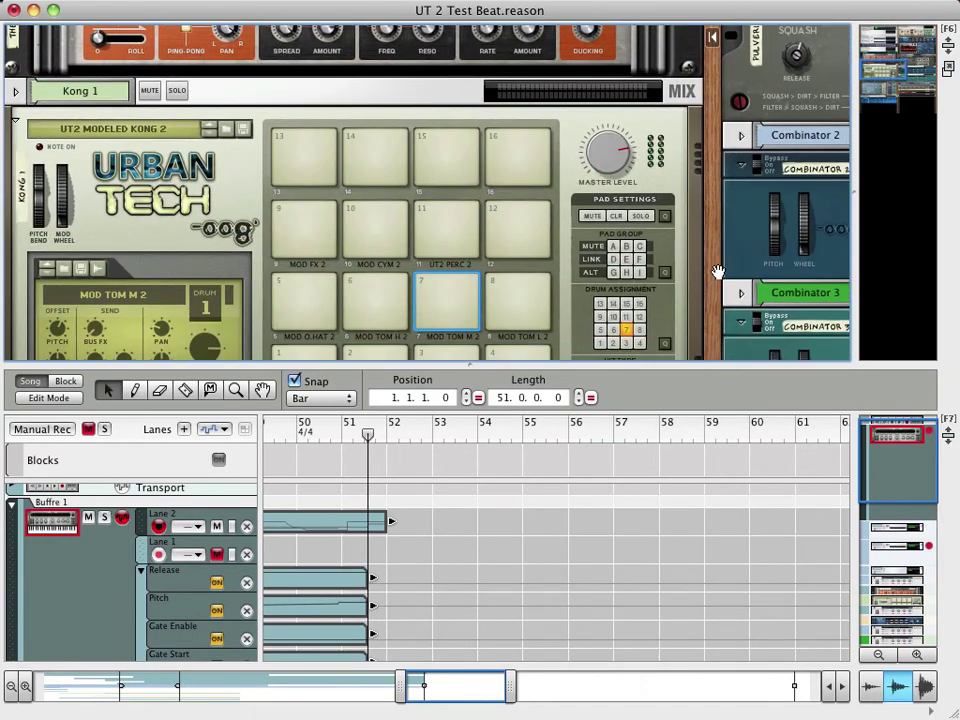
scroll(718, 272, "down", 5)
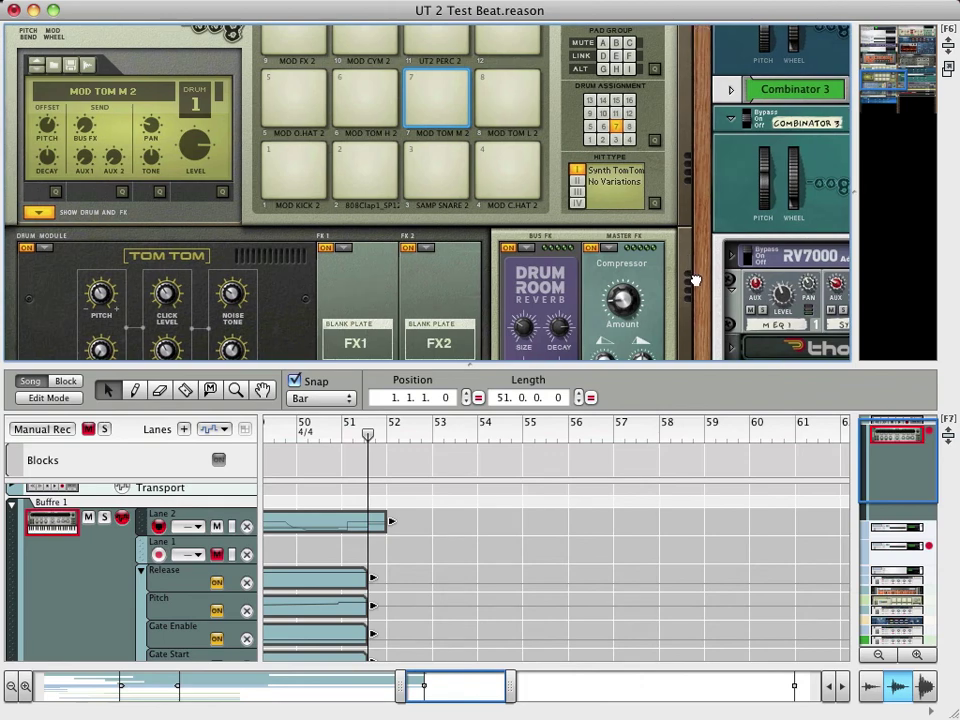
left_click_drag(695, 280, 709, 236)
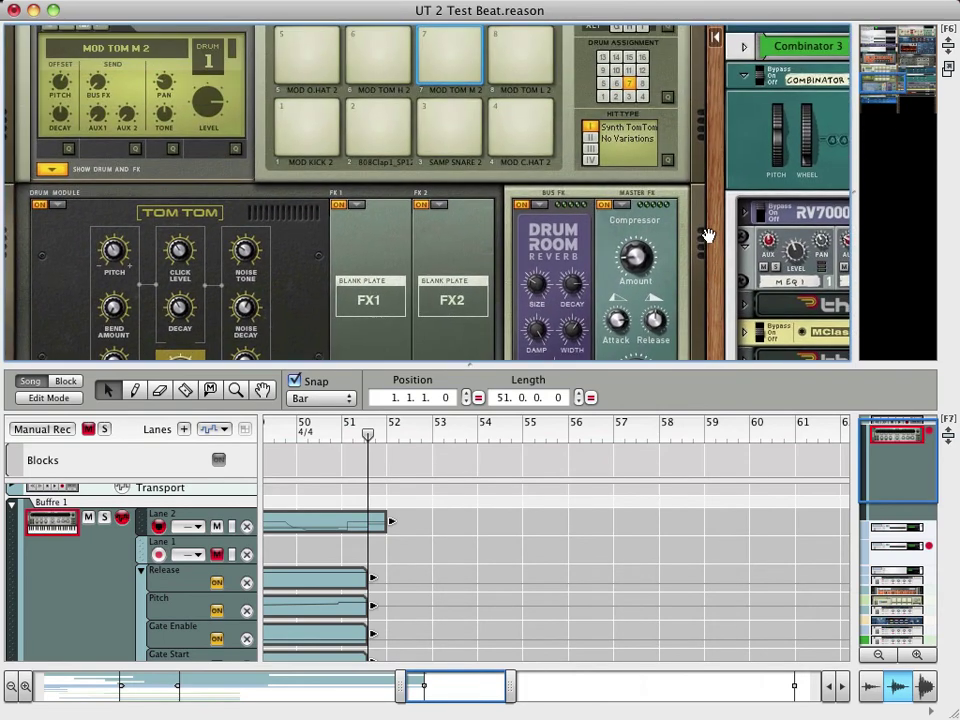
right_click(676, 155)
mouse_move(745, 342)
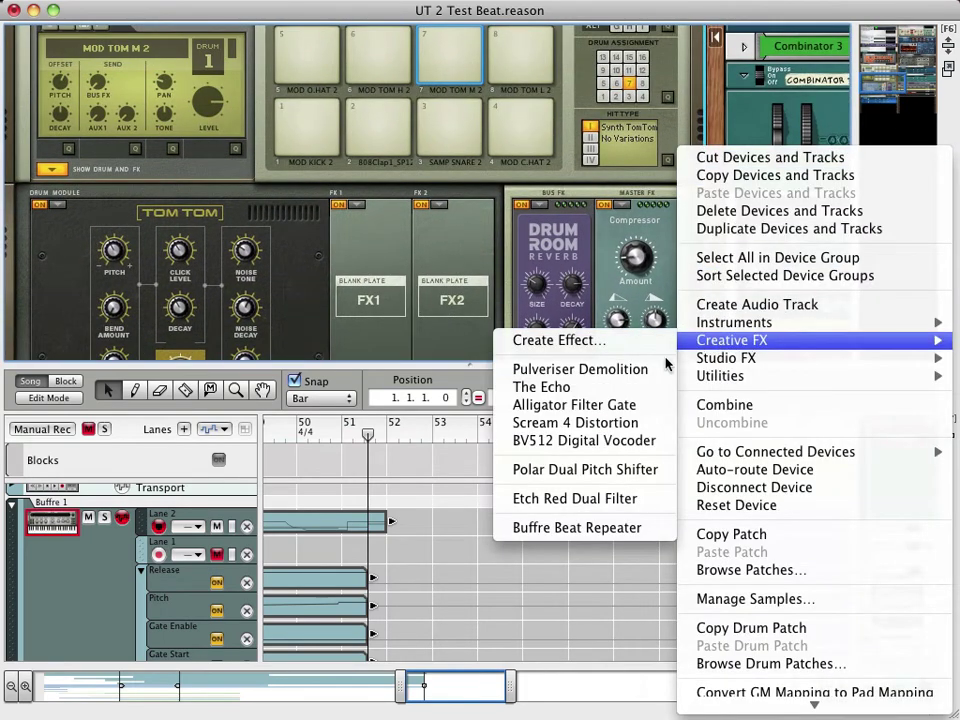
left_click(608, 527)
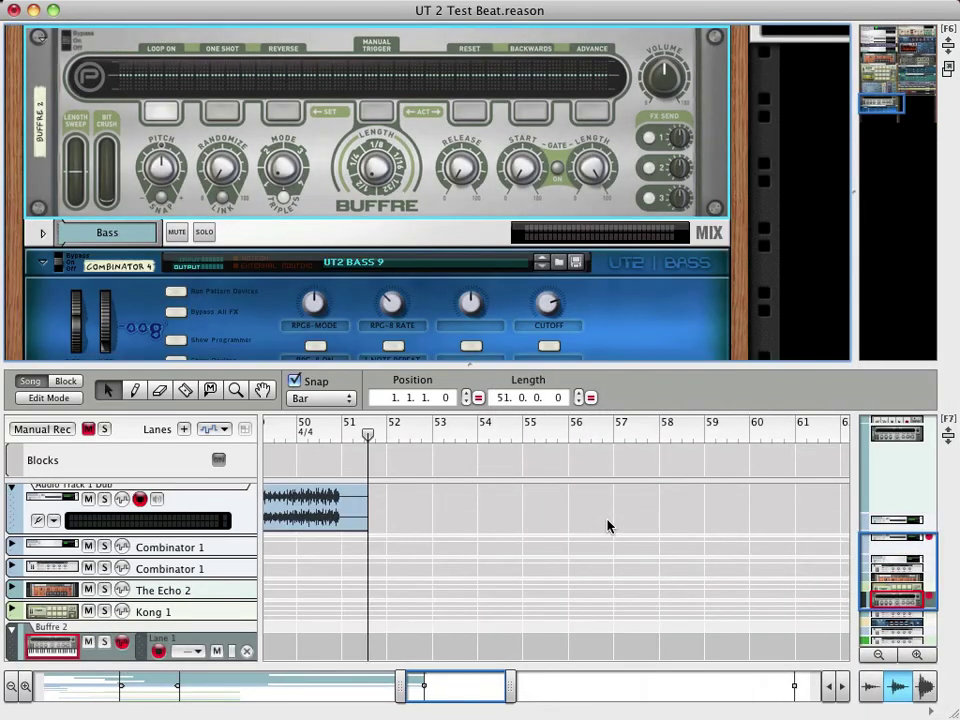
Step: Mute Audio Track 1 Dub, disarm its recording and collapse the Buffre 1 track
left_click(138, 508)
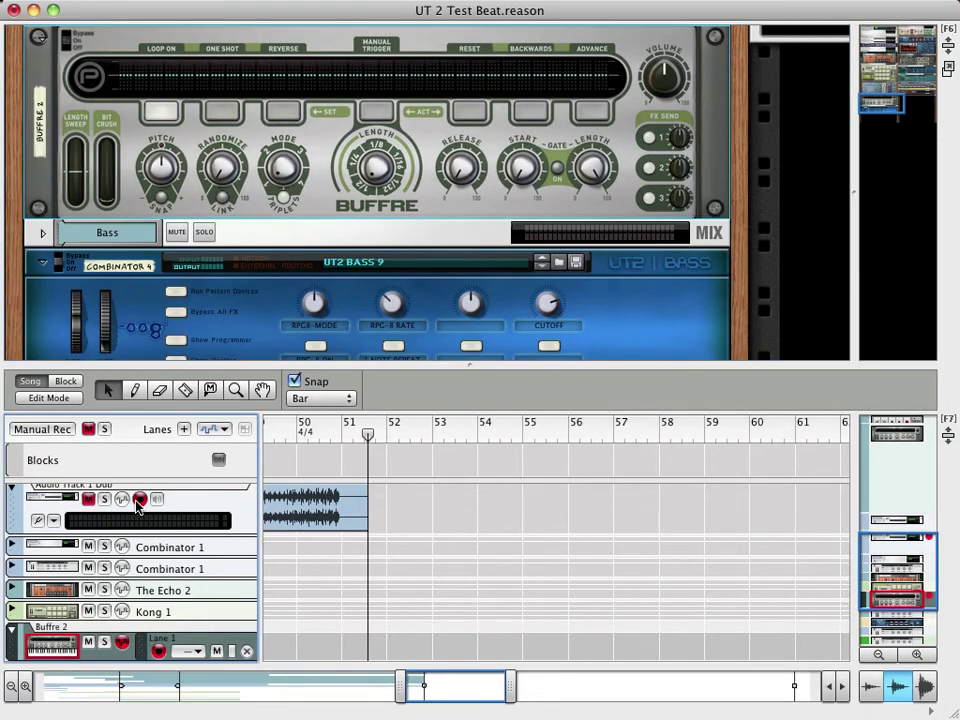
left_click_drag(883, 574, 875, 460)
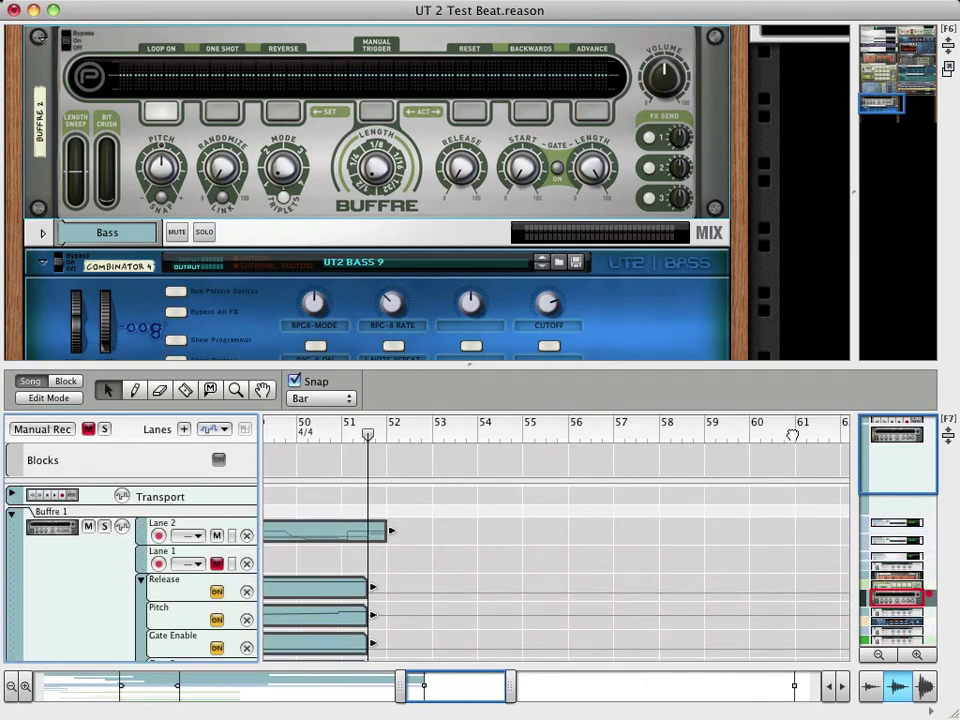
left_click(11, 512)
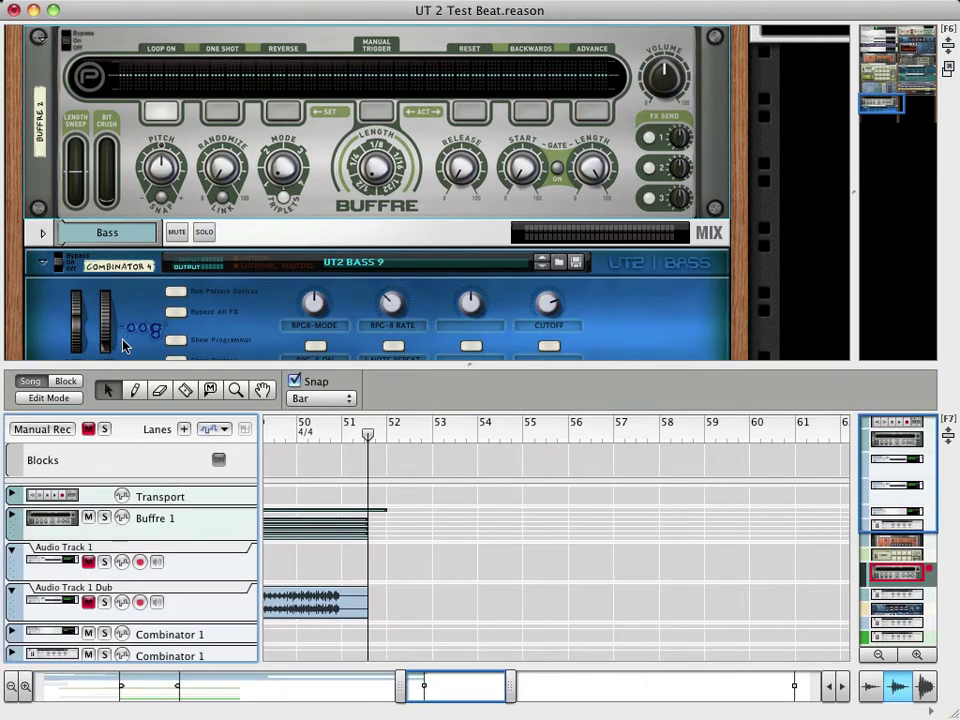
Step: Go to the track for Buffre 2 and play the song from the start to audition the beat repeater on the drums
right_click(320, 203)
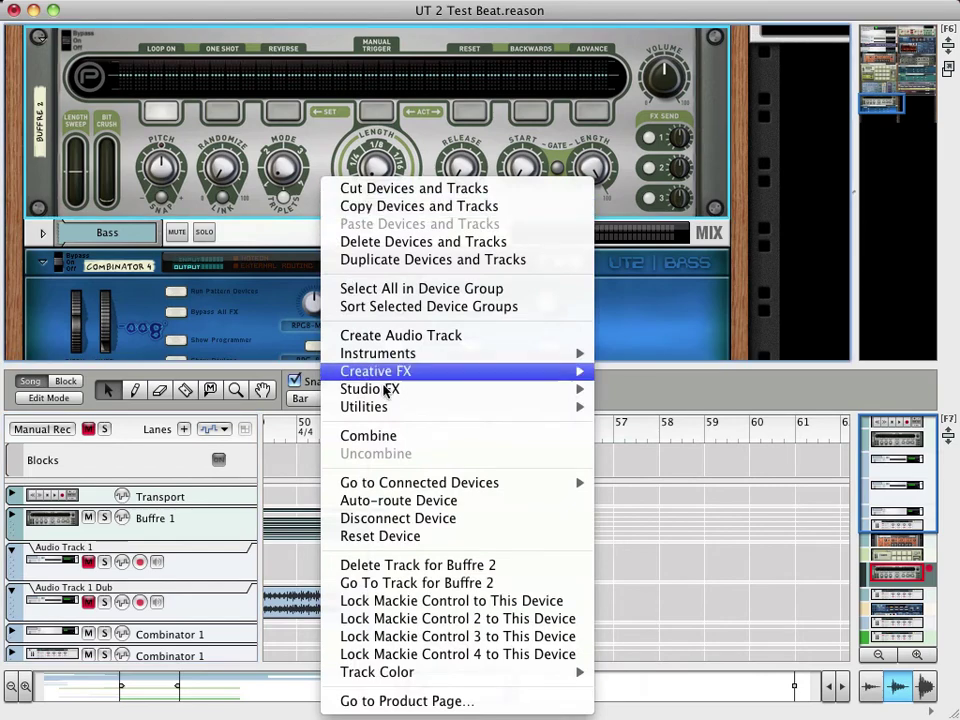
left_click(434, 585)
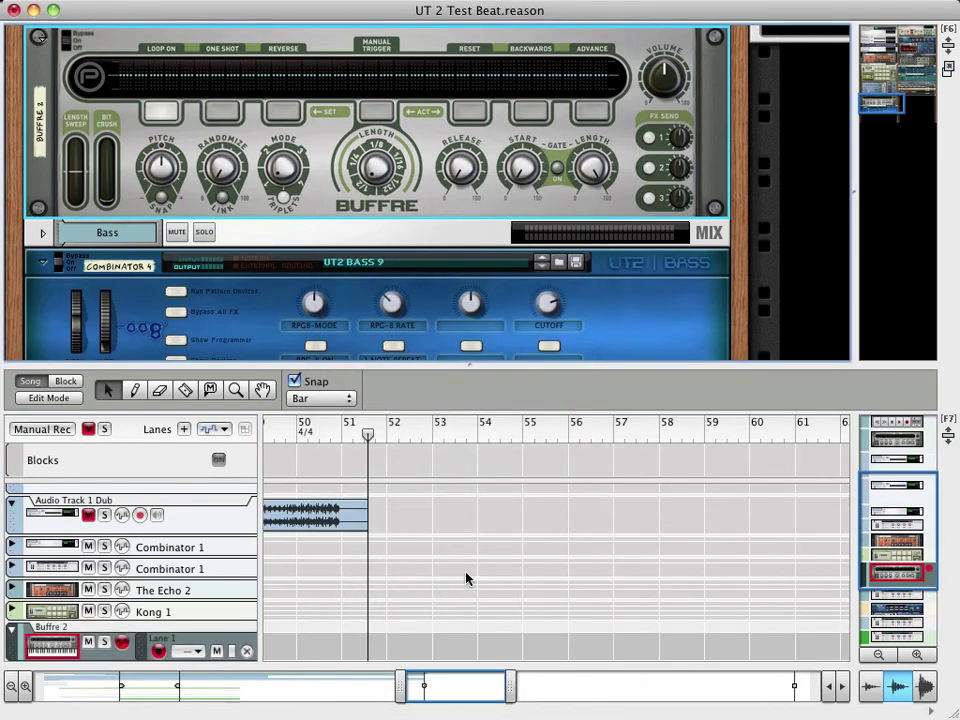
left_click_drag(911, 500, 914, 567)
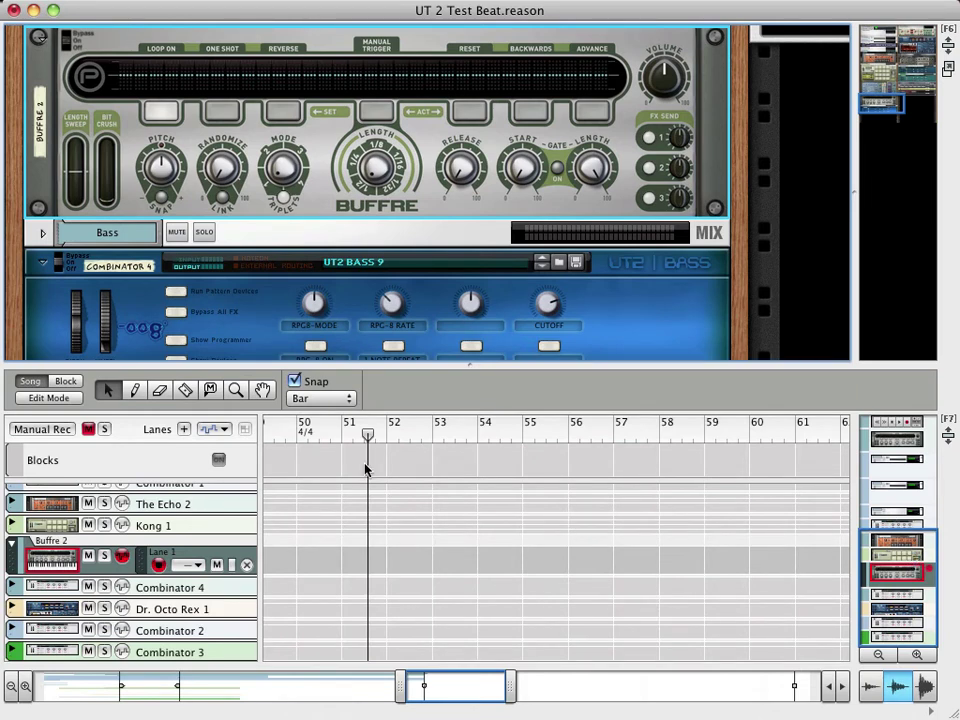
key("Home")
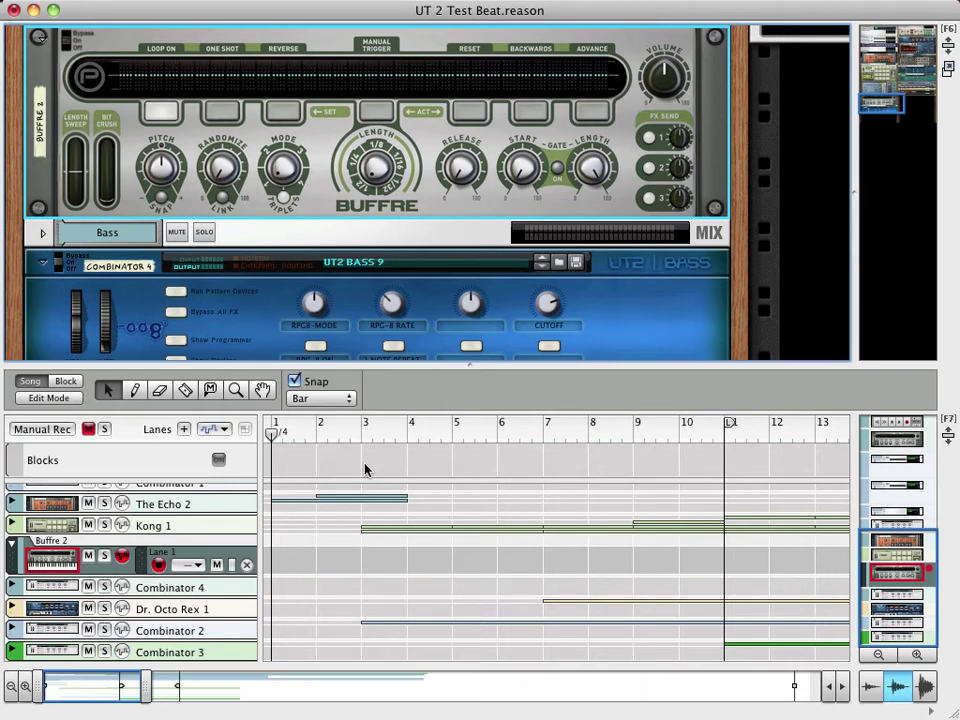
key("super+a")
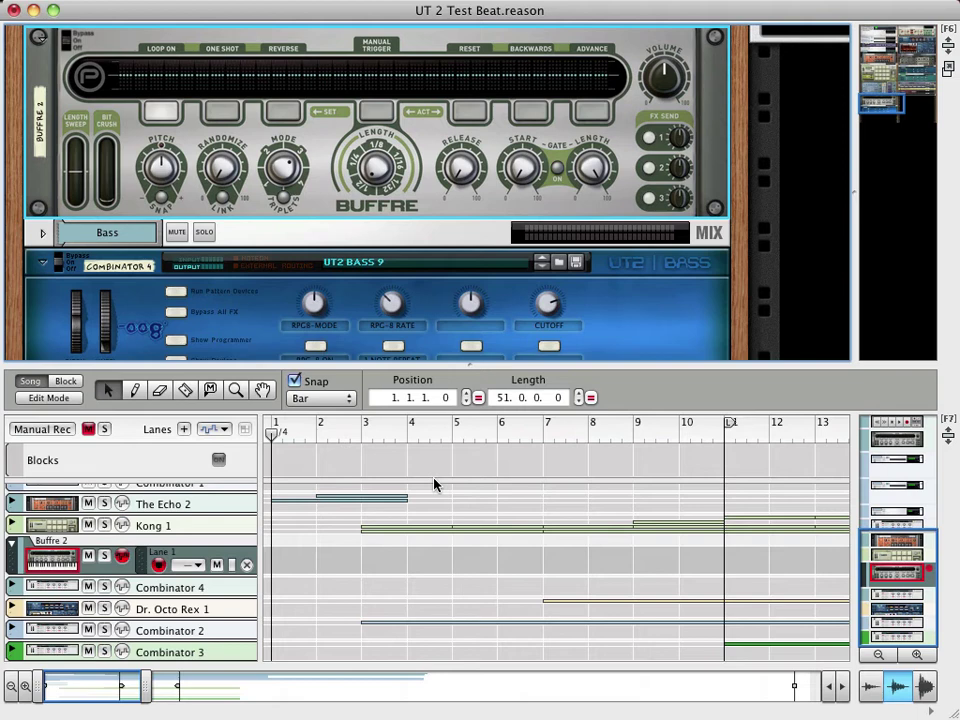
key("space")
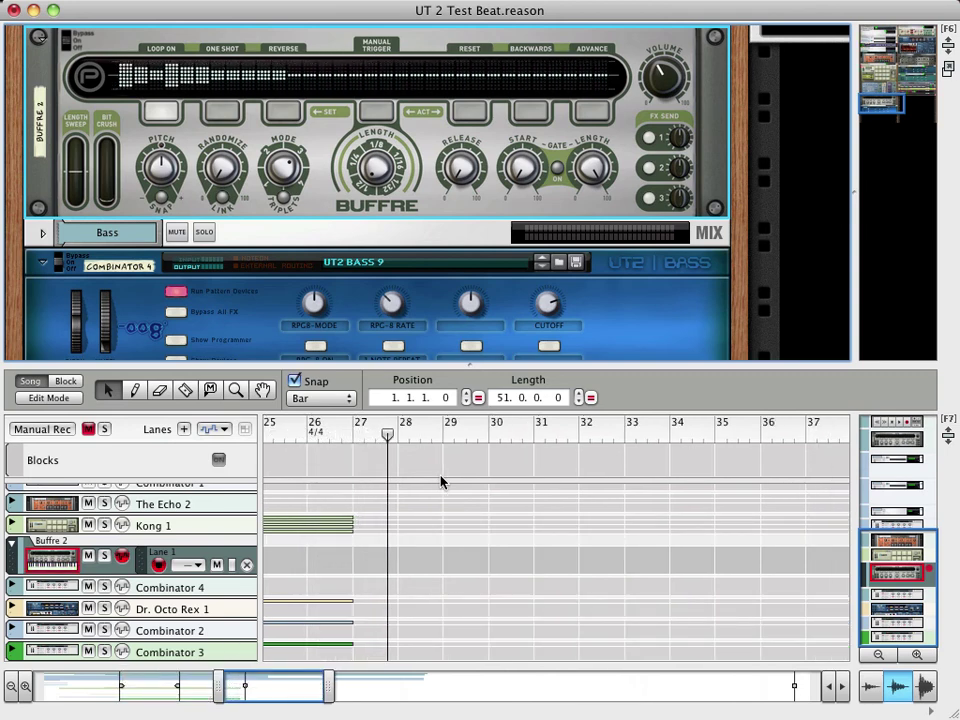
key("space")
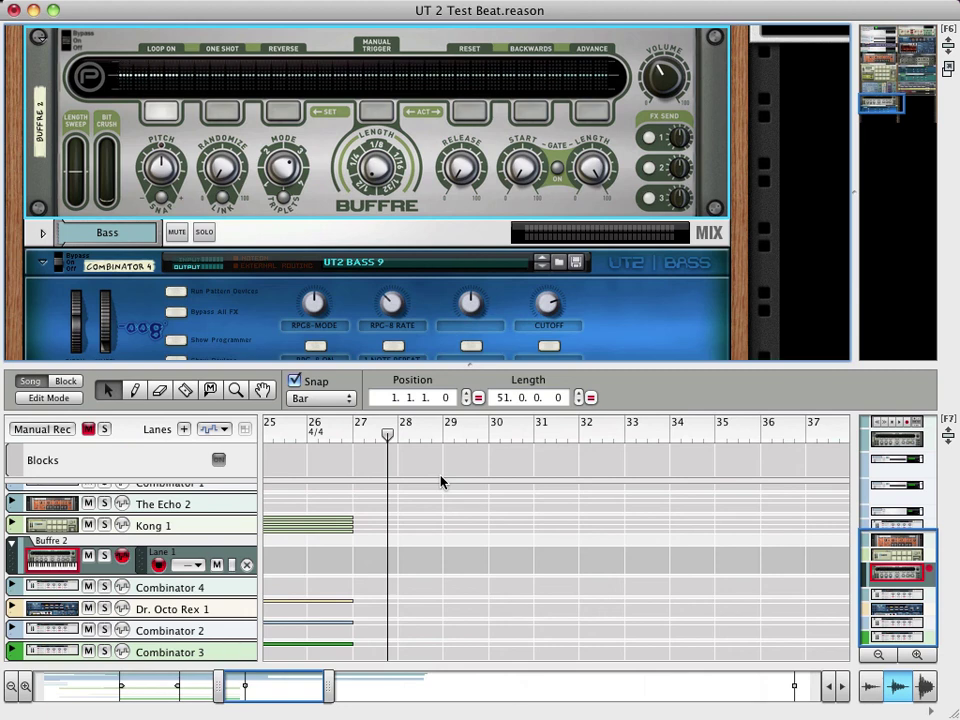